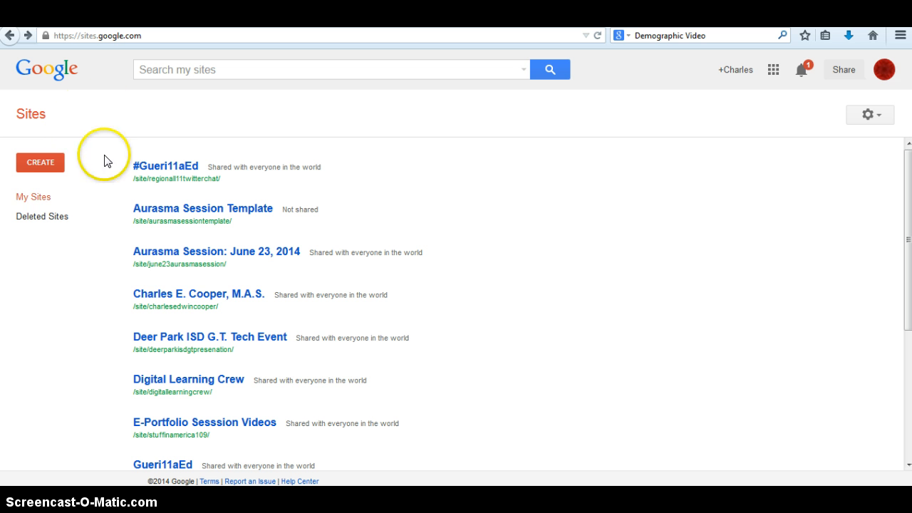
- Start a new site, browse the template gallery, and keep the blank template as the basis
click(43, 166)
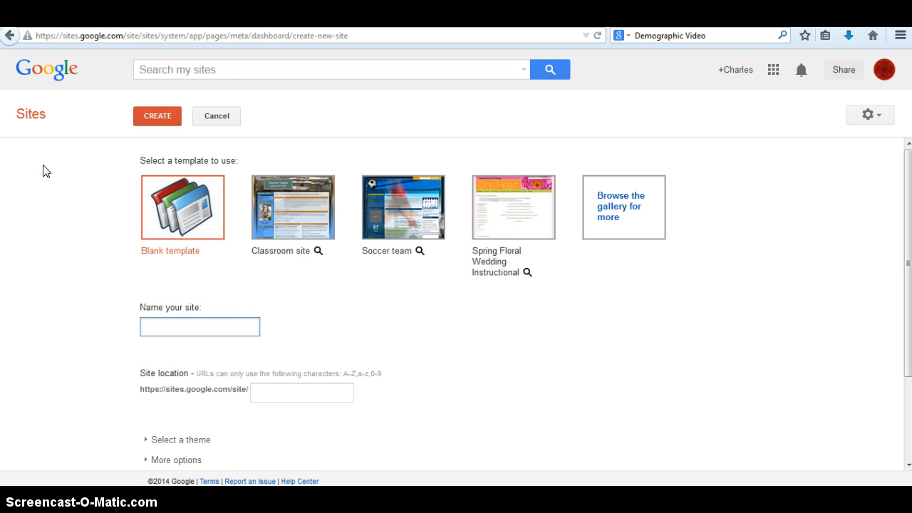
click(191, 223)
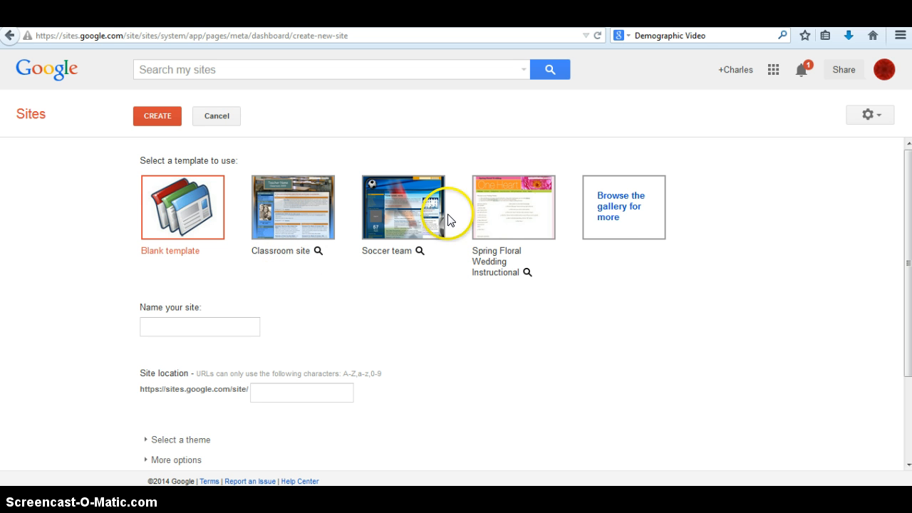
click(613, 209)
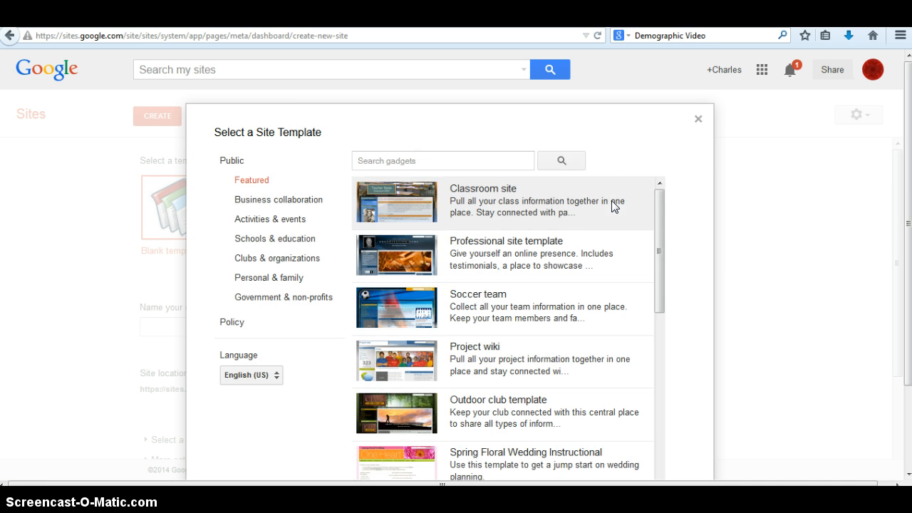
click(698, 119)
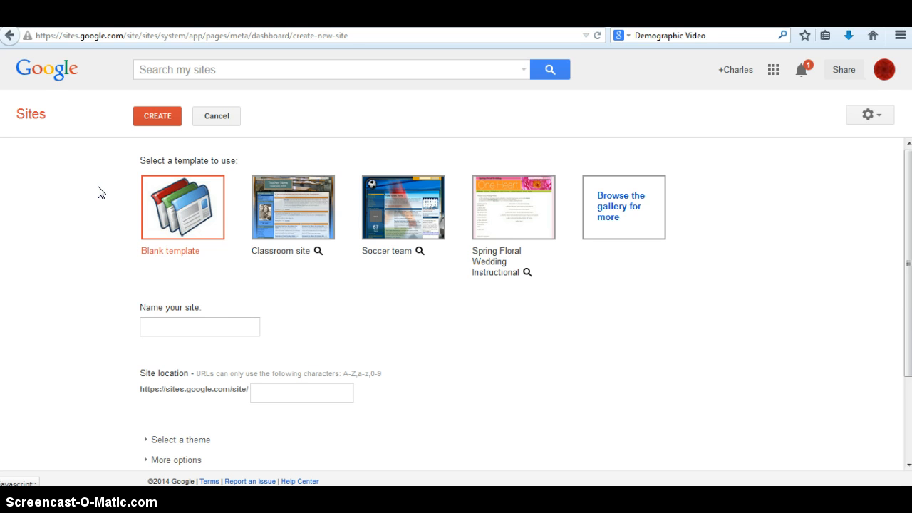
click(164, 203)
- Name the site with the person's full name followed by the suffix "Jr III"
click(182, 332)
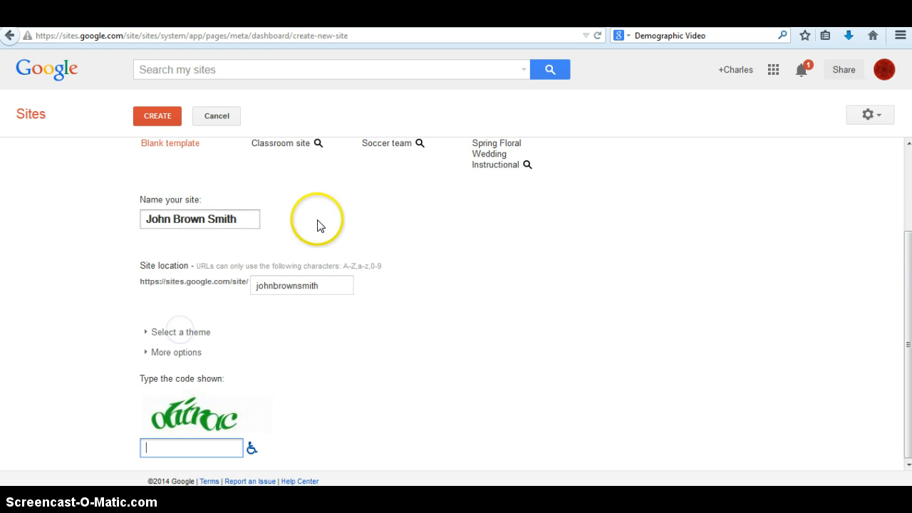
drag(906, 246, 906, 143)
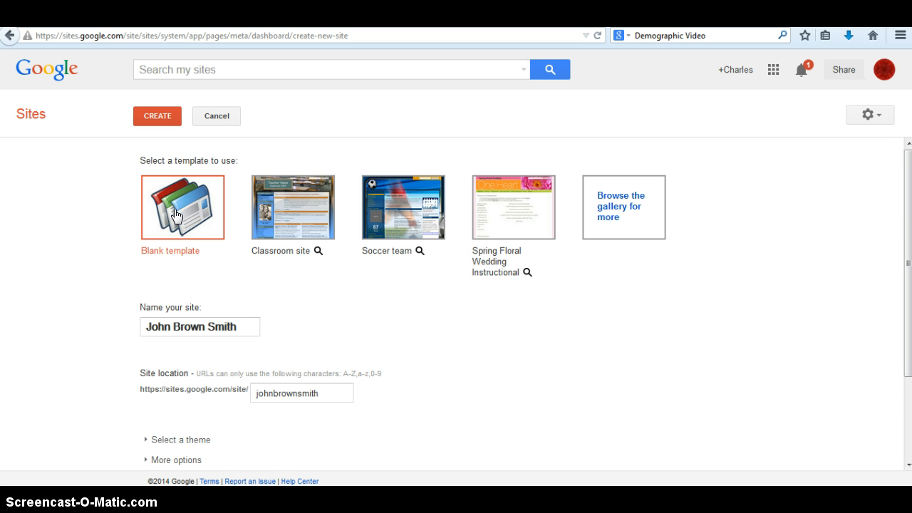
drag(908, 178, 909, 244)
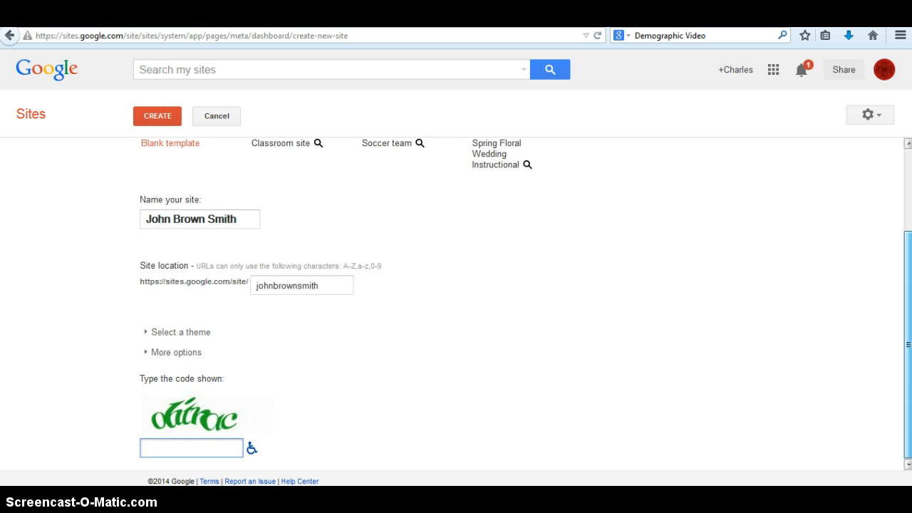
click(239, 218)
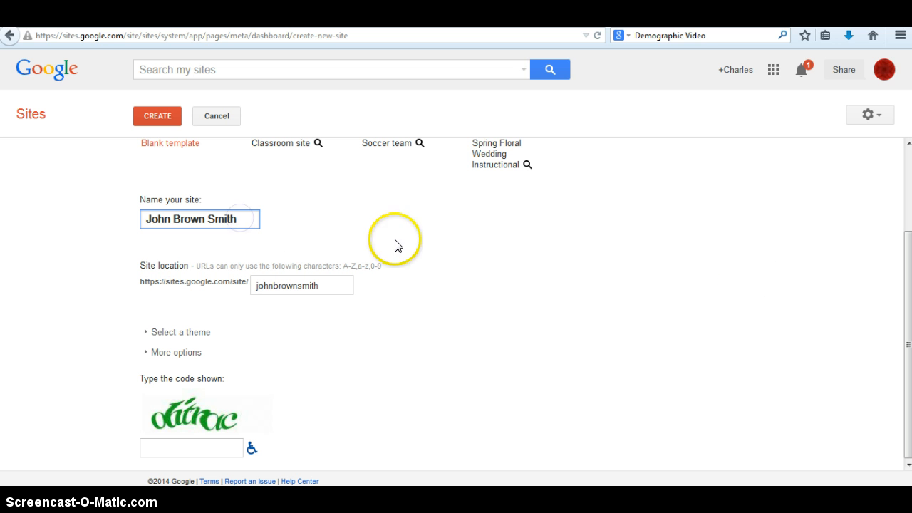
text(Jr )
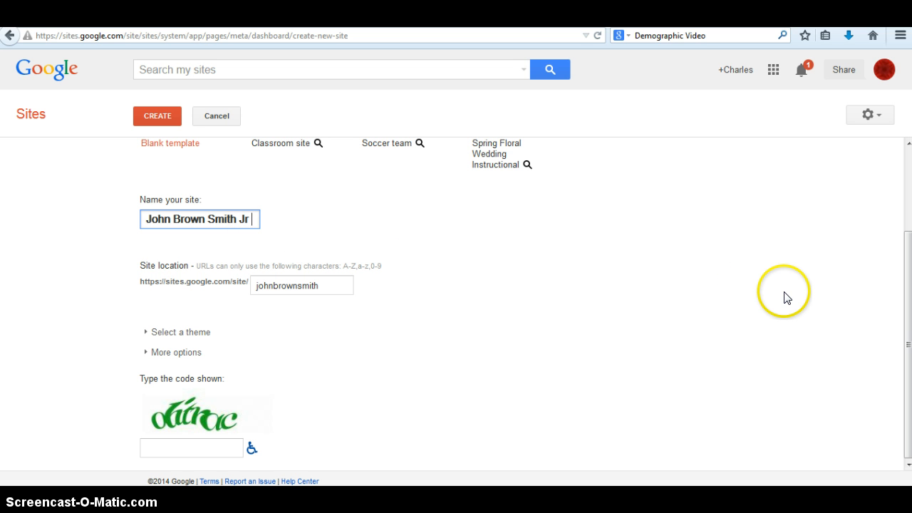
text(III)
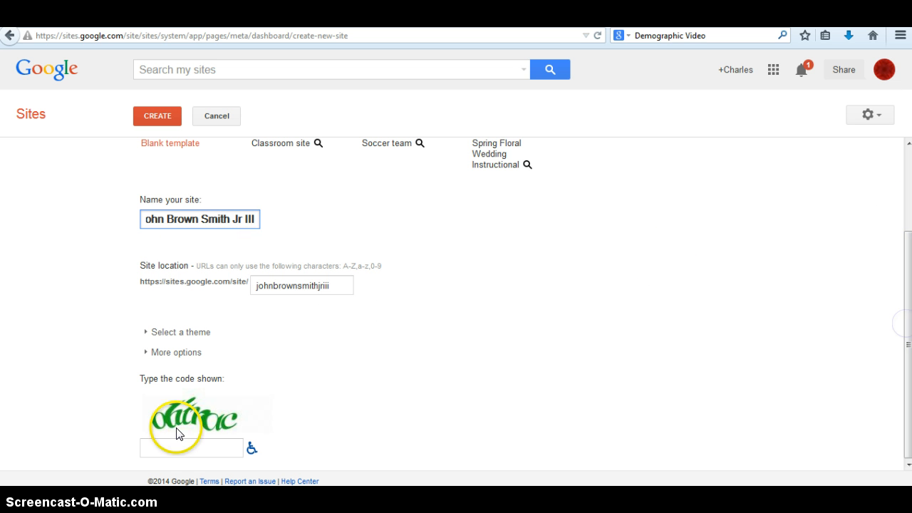
- Enter the verification code shown in the image and create the site, retyping the new code when asked
click(193, 443)
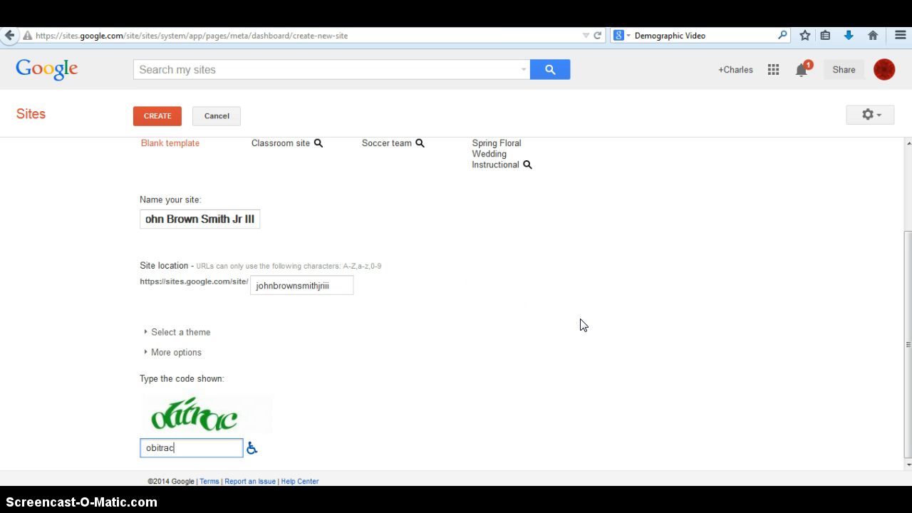
click(158, 115)
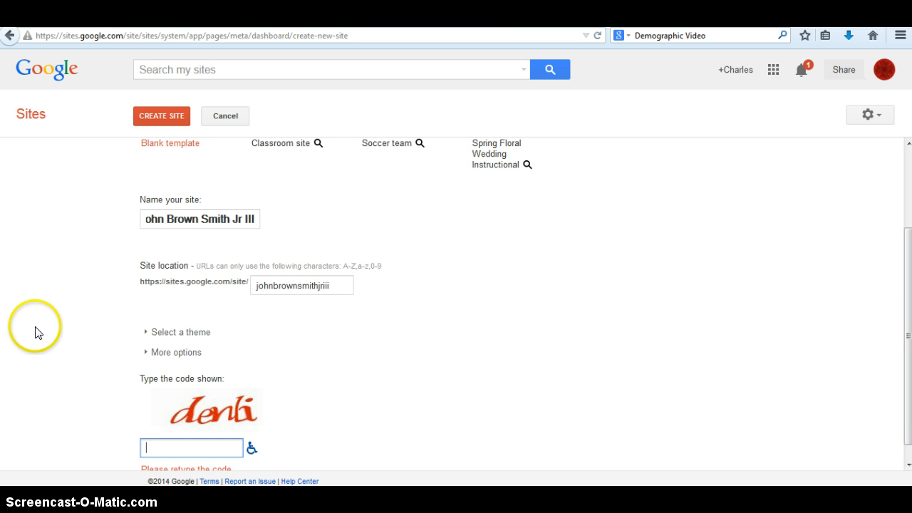
text(denli)
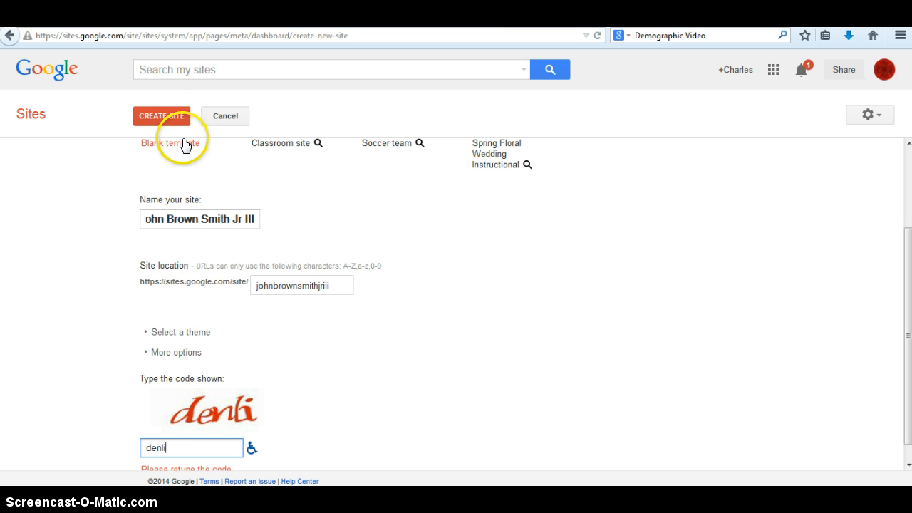
click(168, 116)
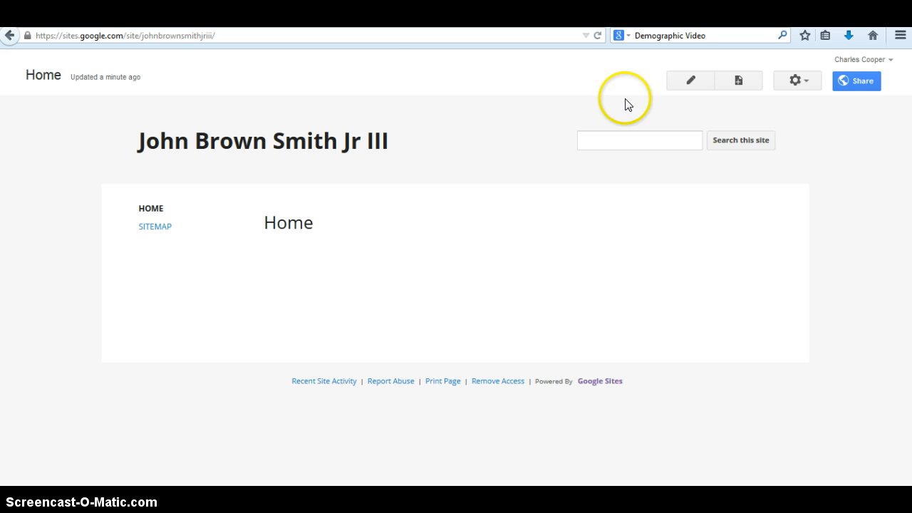
- Edit the Home page, clear any trial text from the body, and enter "About me... I like stuff"
click(690, 84)
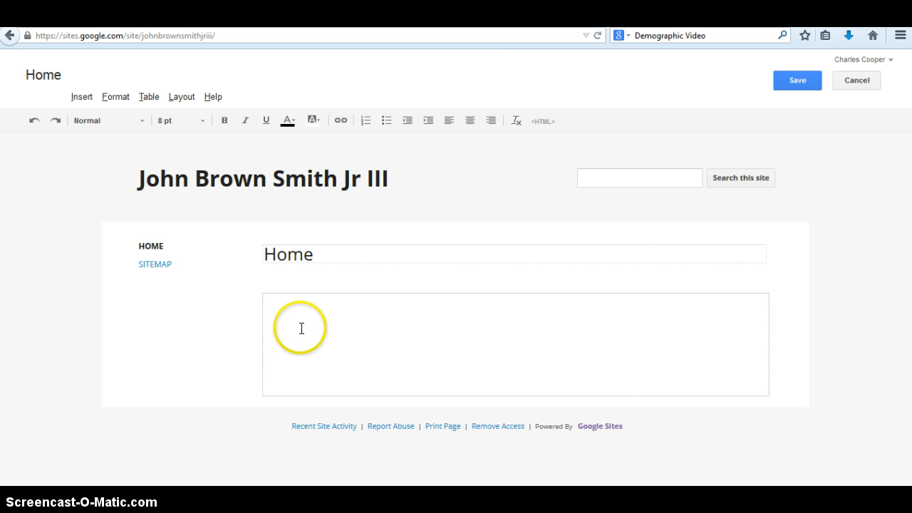
click(356, 303)
text(lj;ljweanrgv'oiuWELJBDE)
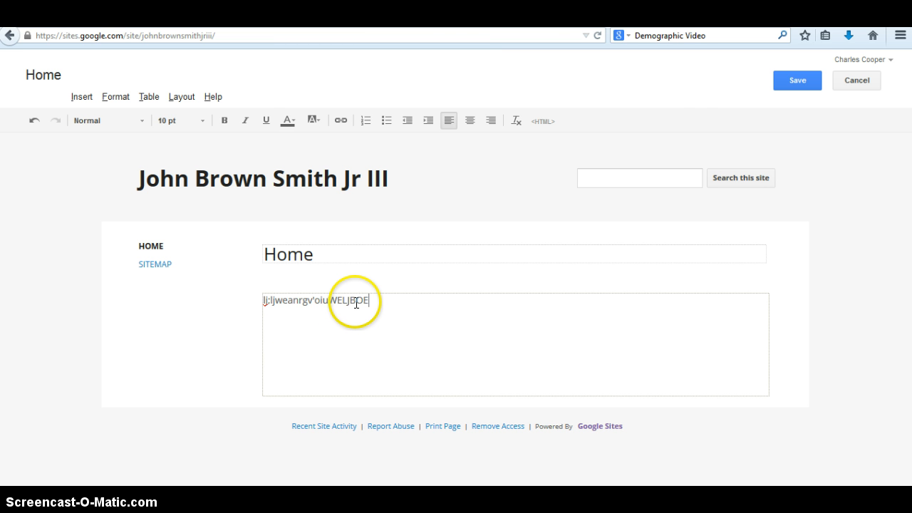
key(BackSpace)
key(BackSpace)
key(BackSpace)
key(BackSpace)
key(BackSpace)
key(BackSpace)
key(BackSpace)
key(BackSpace)
key(BackSpace)
key(BackSpace)
key(BackSpace)
key(BackSpace)
key(BackSpace)
key(BackSpace)
key(BackSpace)
key(BackSpace)
key(BackSpace)
key(BackSpace)
key(BackSpace)
key(BackSpace)
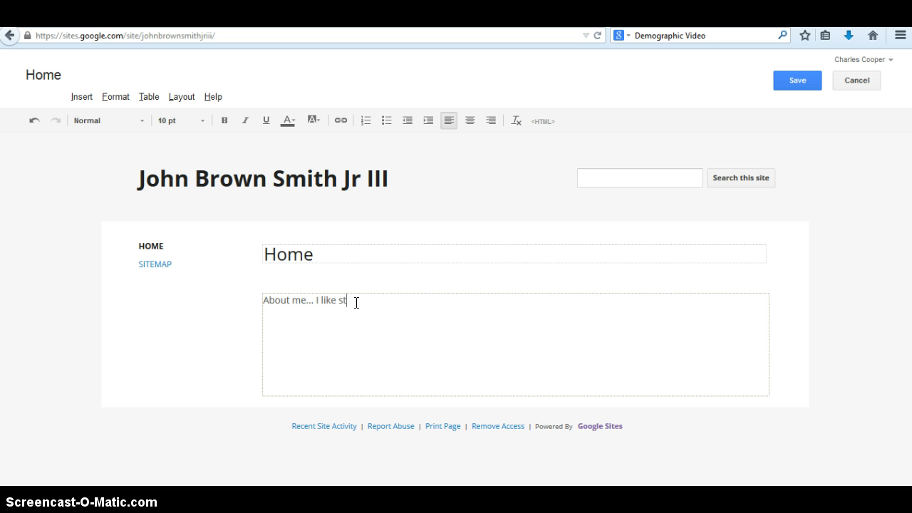
- Change the Home page's title to "About me page" and save the page
drag(321, 253, 216, 256)
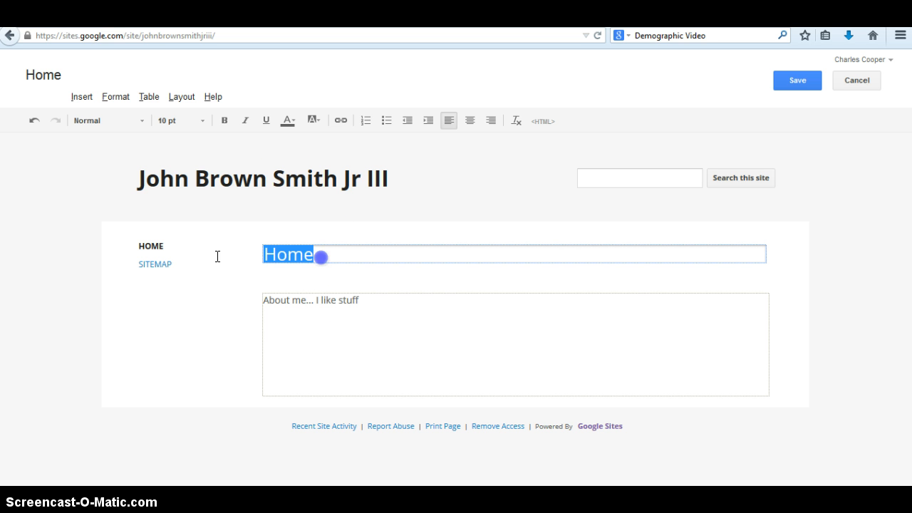
text(About me )
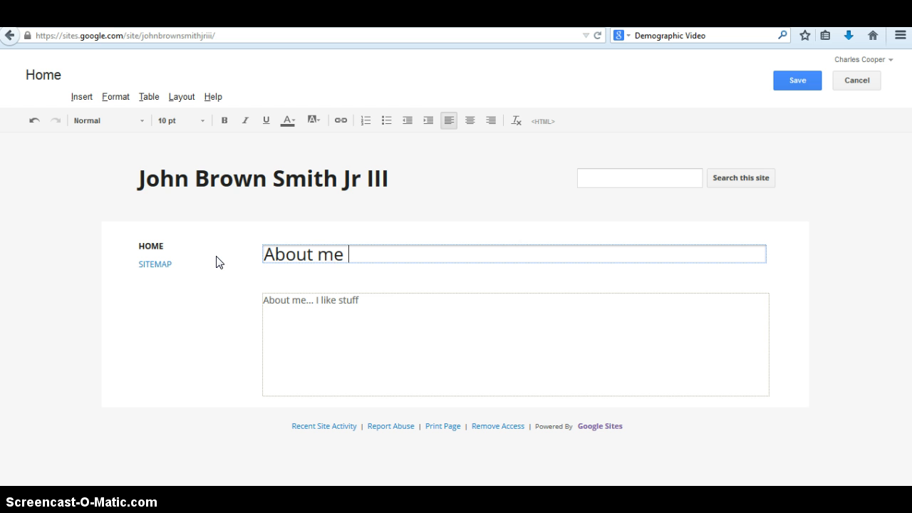
text(page)
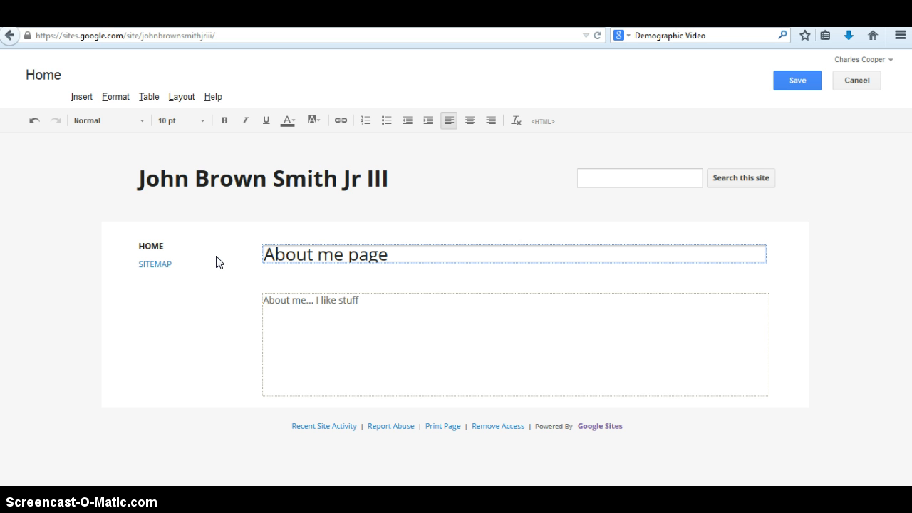
click(777, 82)
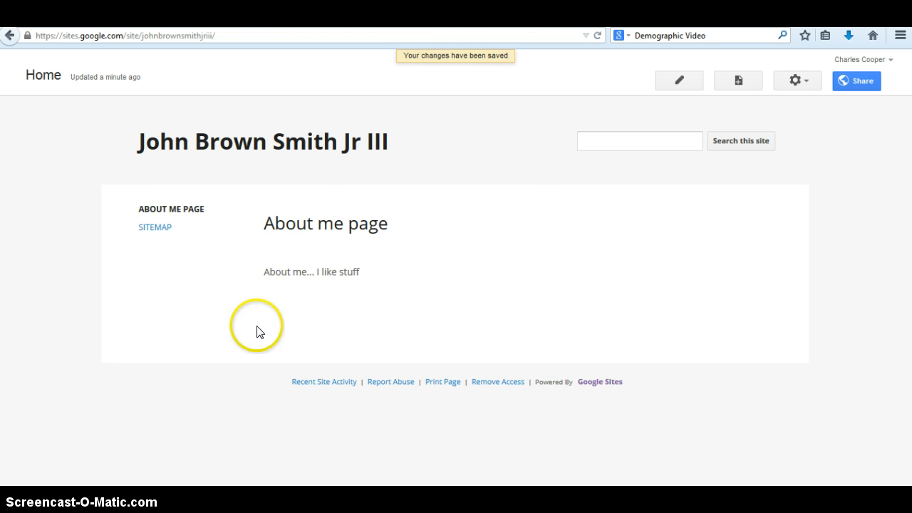
- Start a new page in the site and name it "My Hobbies"
click(741, 83)
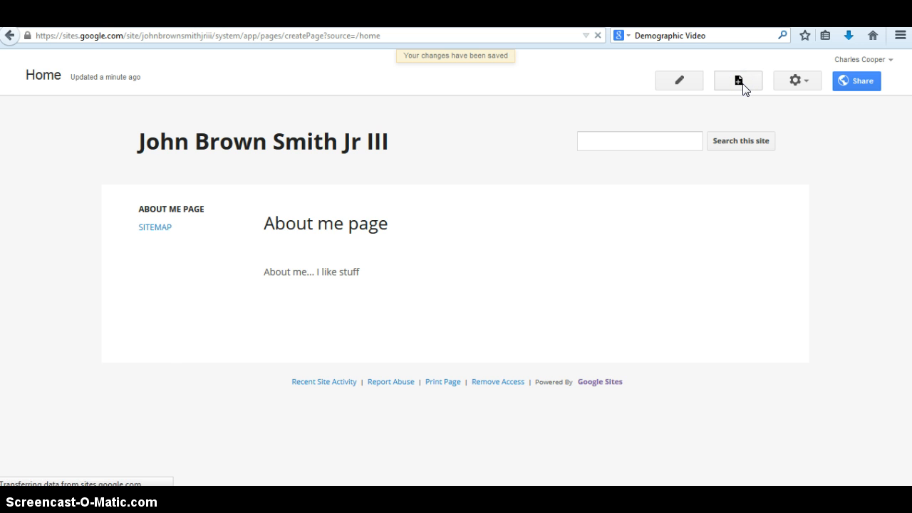
click(183, 232)
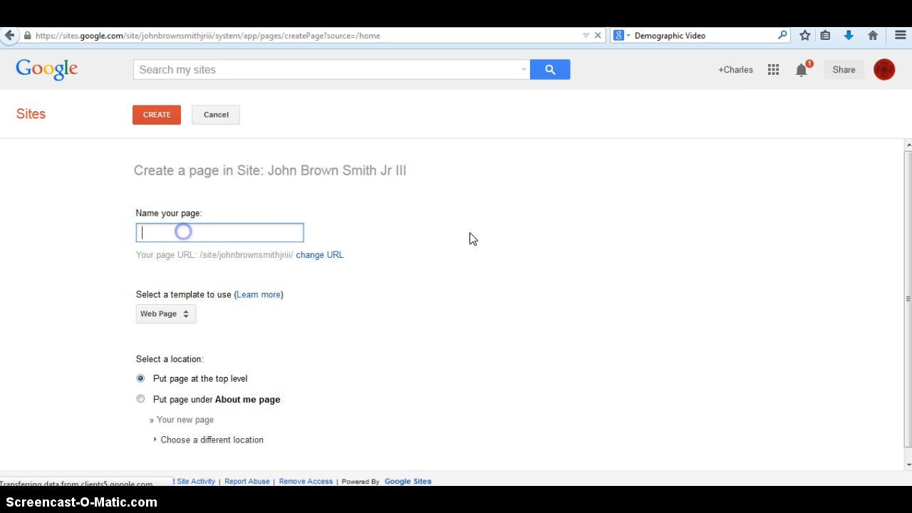
click(496, 239)
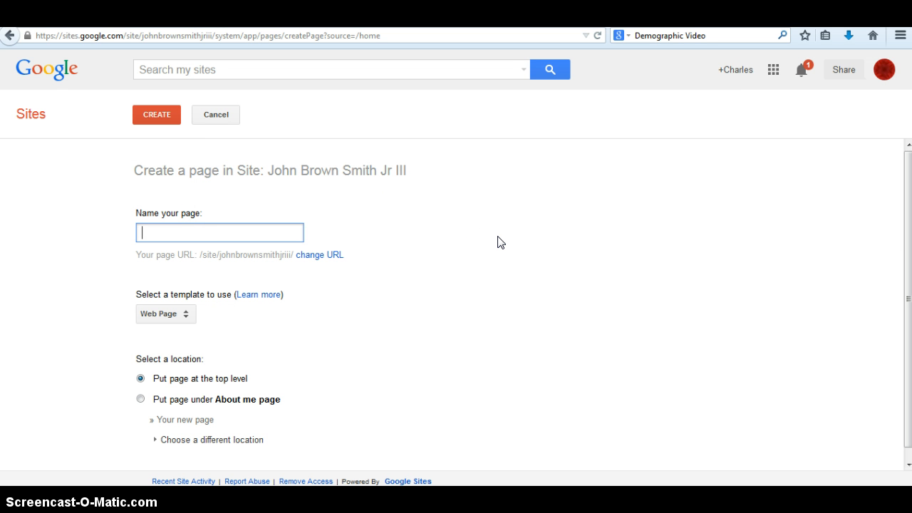
text(My Hobbies)
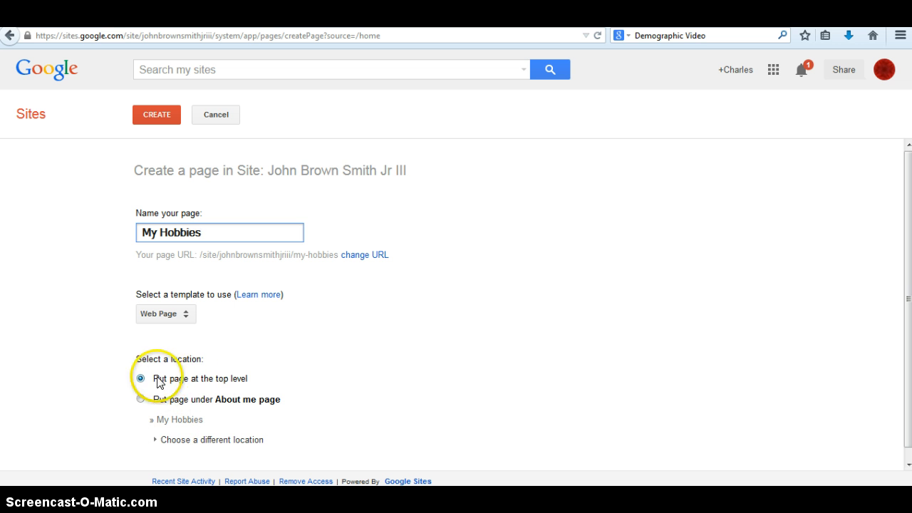
- Place the new page under "About me page", create it, and save it with an empty body
click(141, 400)
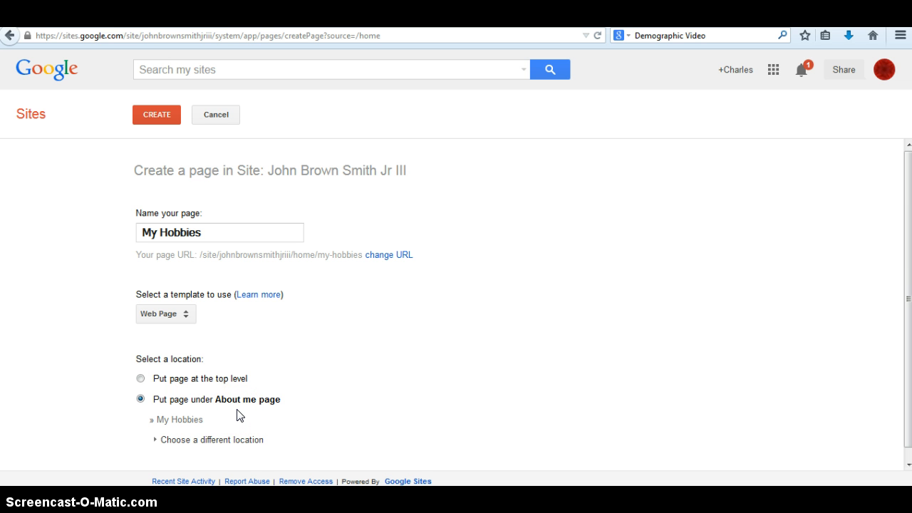
click(173, 441)
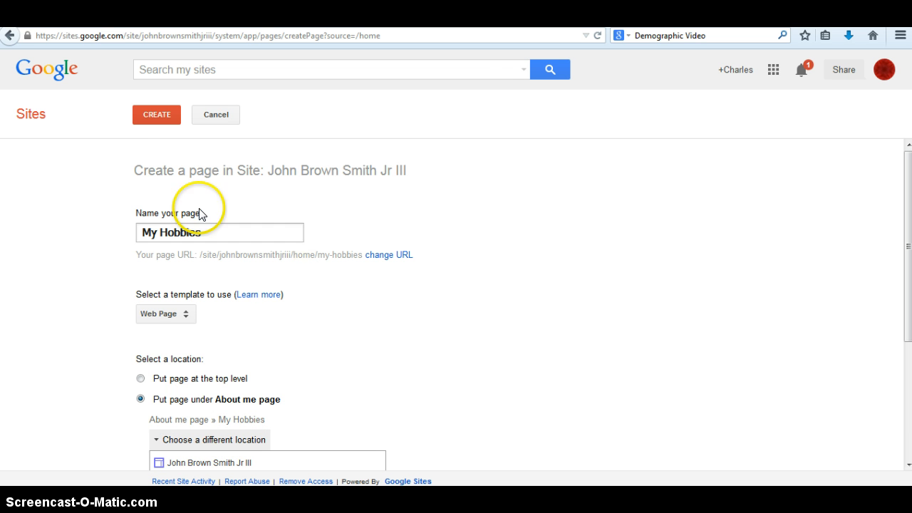
click(156, 115)
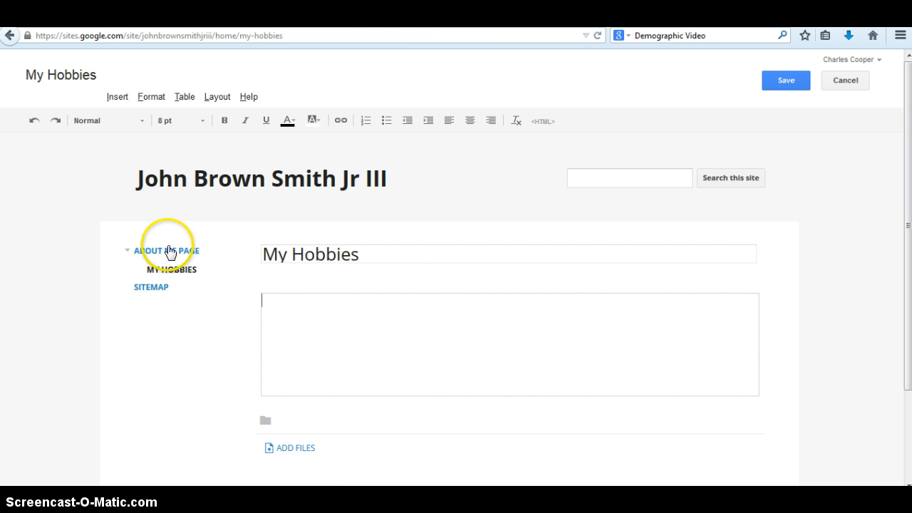
click(784, 78)
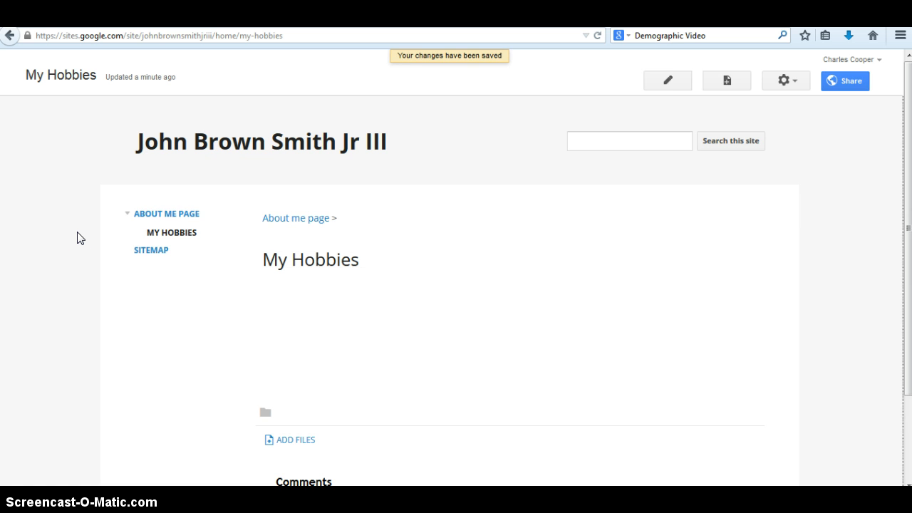
- View the About me page and check how its subpages collapse and expand in the site navigation
click(172, 216)
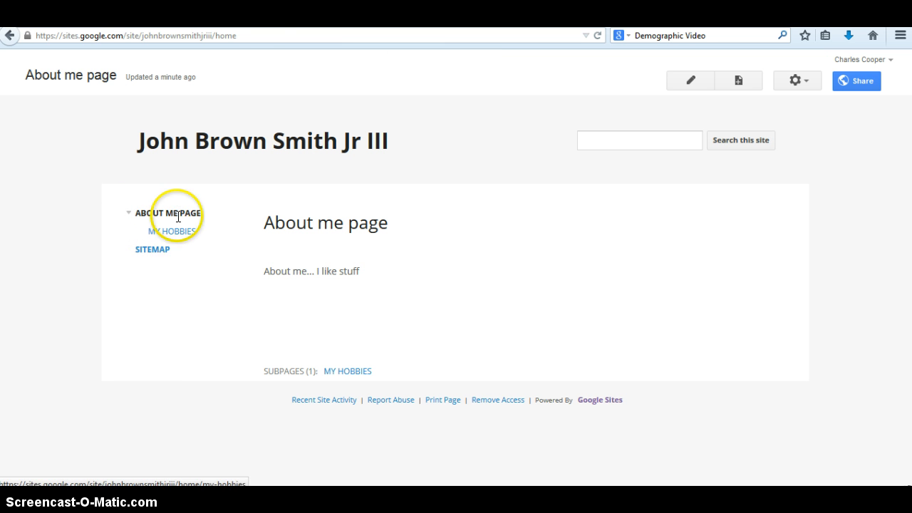
click(129, 216)
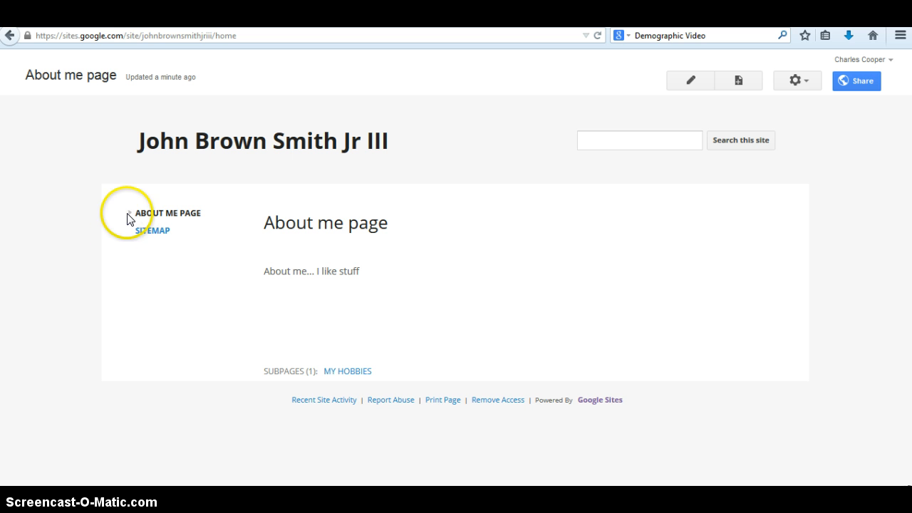
click(129, 217)
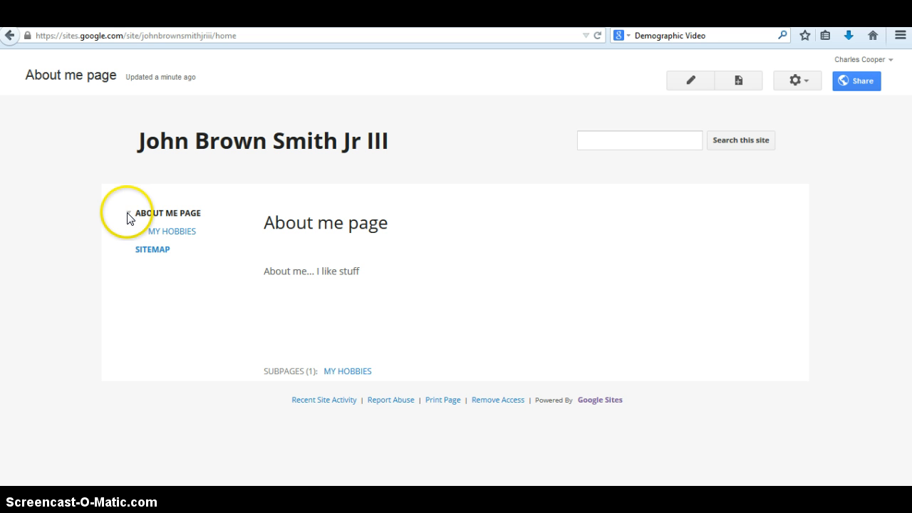
click(208, 253)
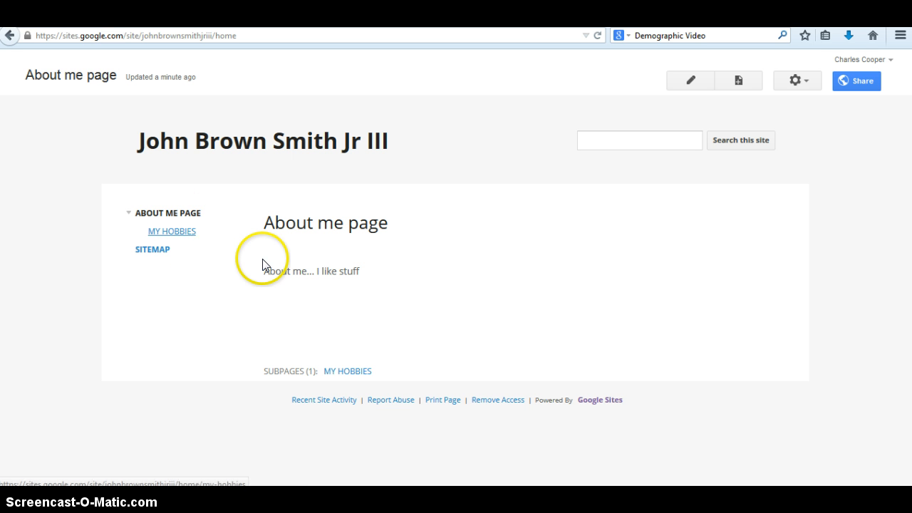
- Open the site's management settings and display the hierarchy of its pages
click(803, 80)
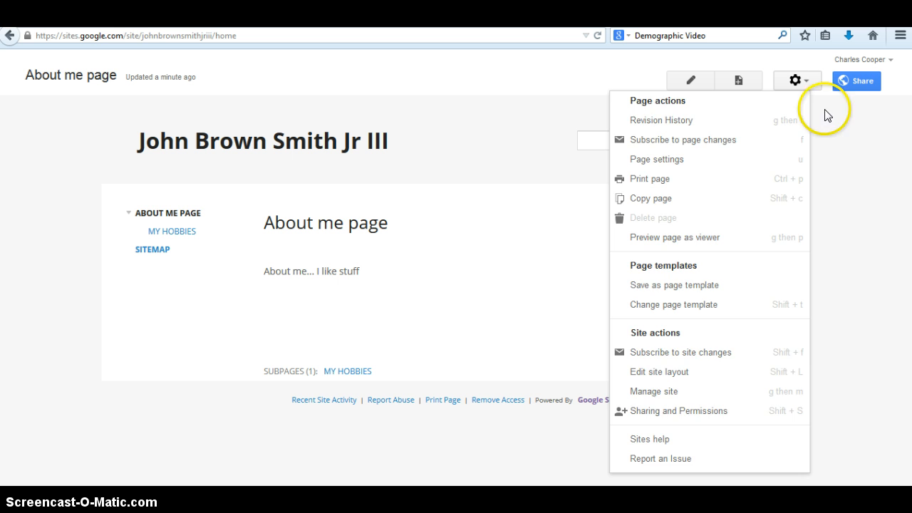
click(851, 141)
click(799, 86)
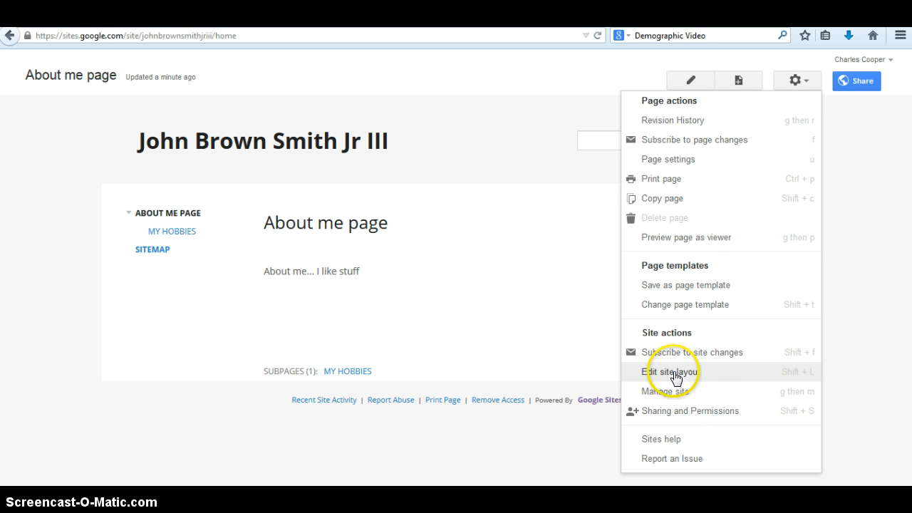
click(673, 392)
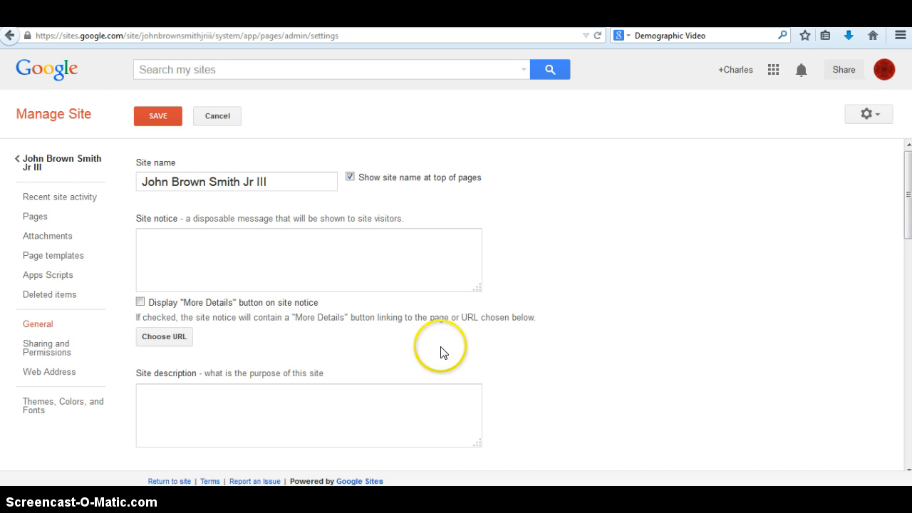
click(40, 225)
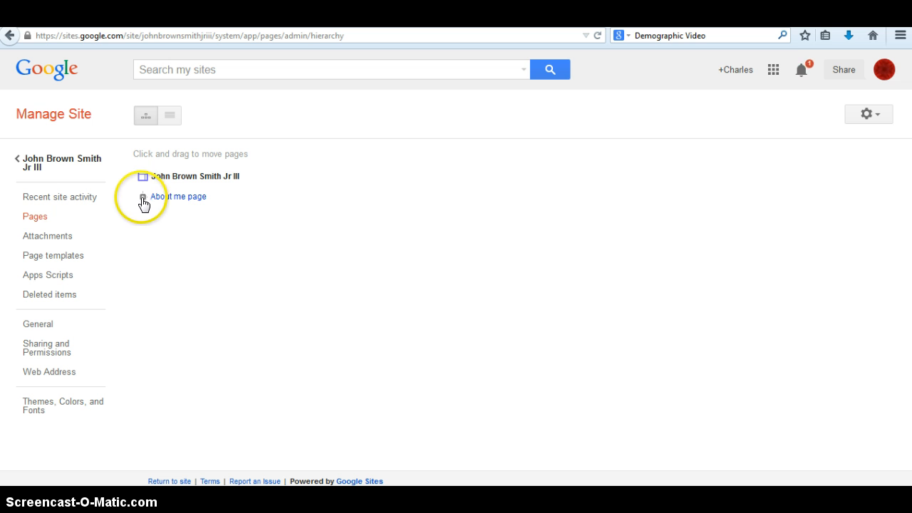
- Move My Hobbies out from under About me page to the site's top level, and return to the site
click(142, 198)
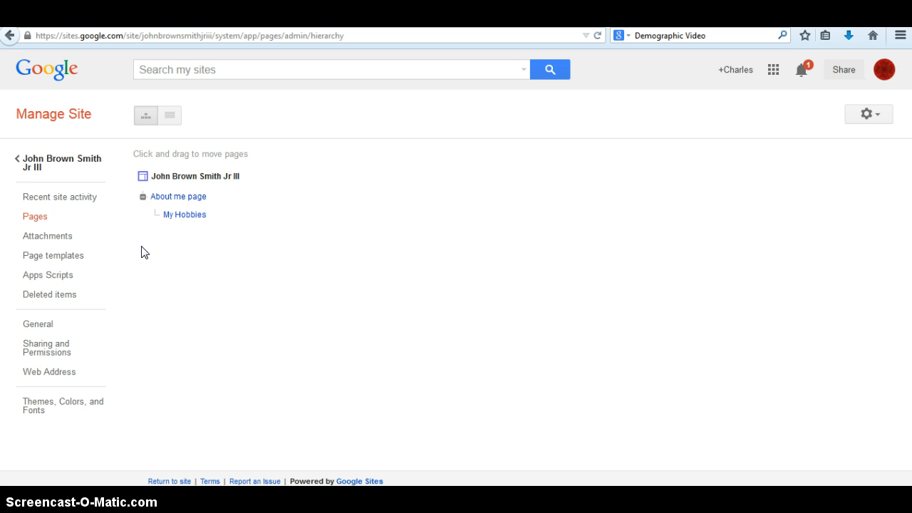
click(189, 216)
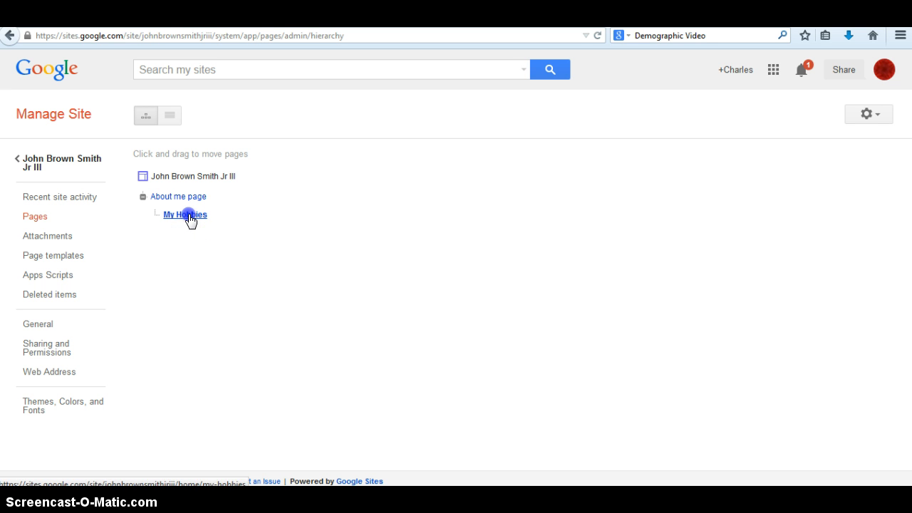
drag(190, 218, 183, 176)
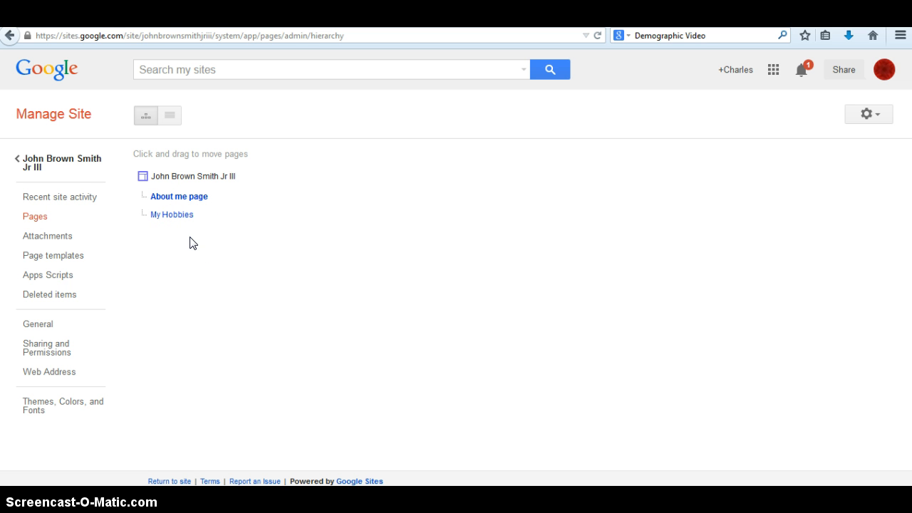
click(27, 173)
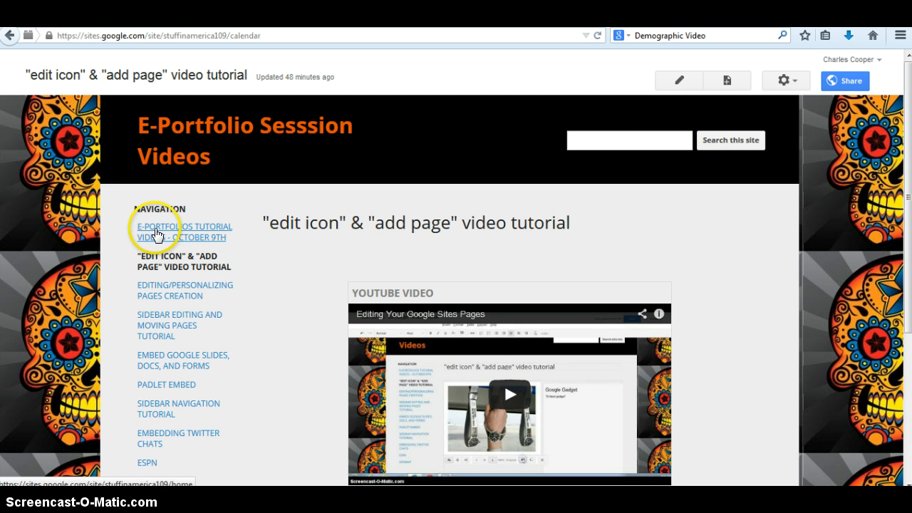
- Open the "E-Portfolios Tutorial Videos - October 9th" page and browse its embedded presentation, ending on slide 3
click(156, 232)
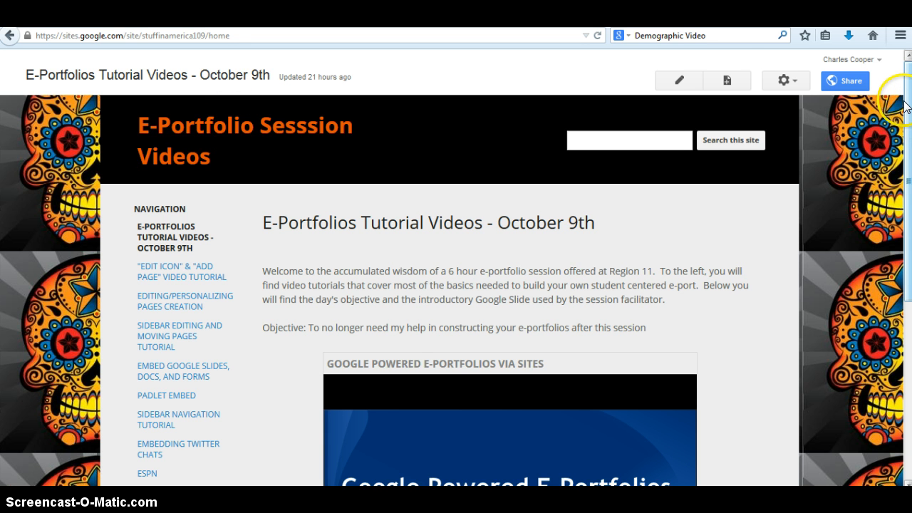
scroll(470, 423, down, 3)
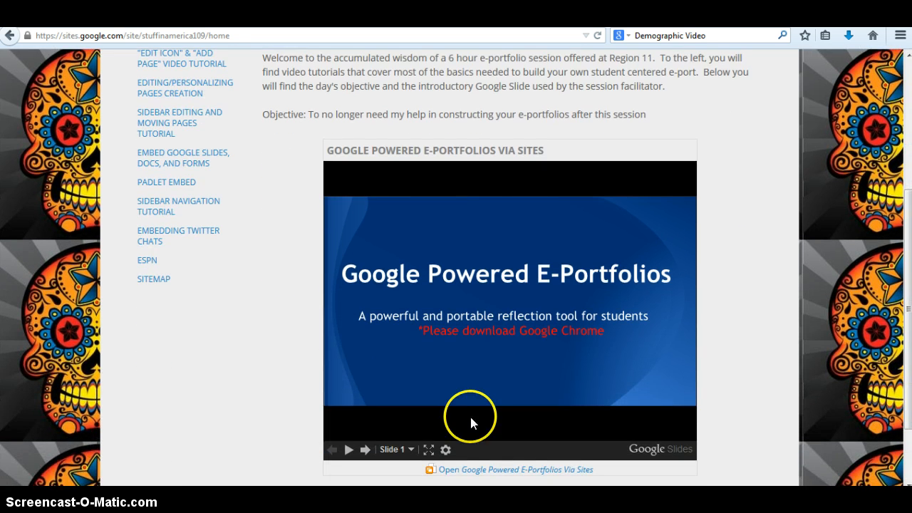
click(365, 450)
click(365, 450)
click(366, 450)
click(366, 449)
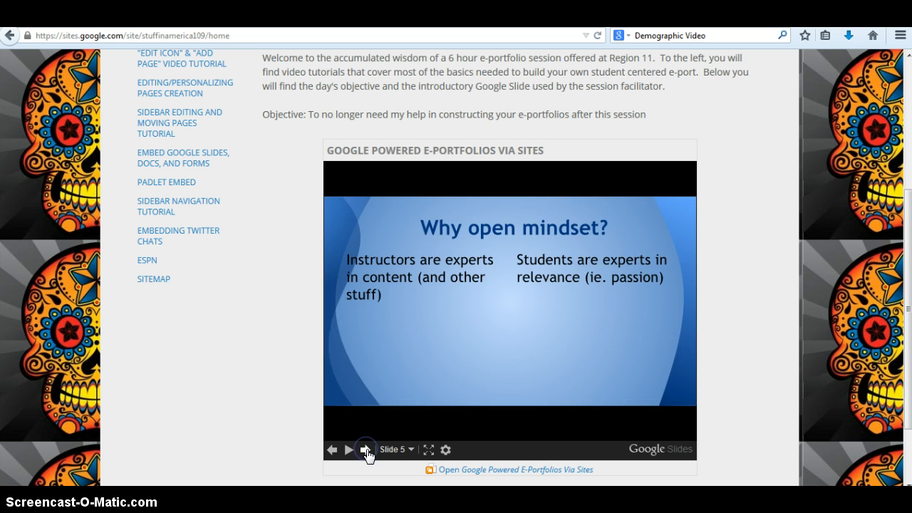
click(331, 449)
click(330, 450)
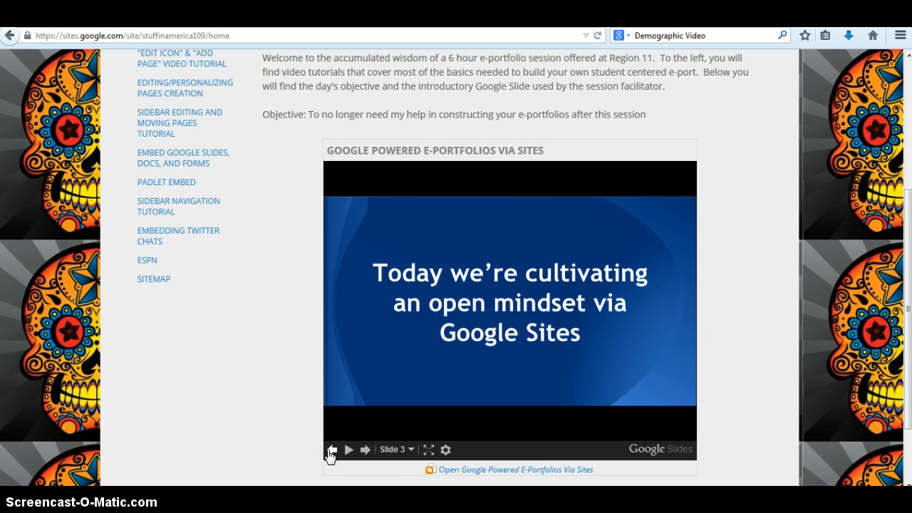
- Read on through the embedded presentation's open mindset slides up to slide 6
click(366, 449)
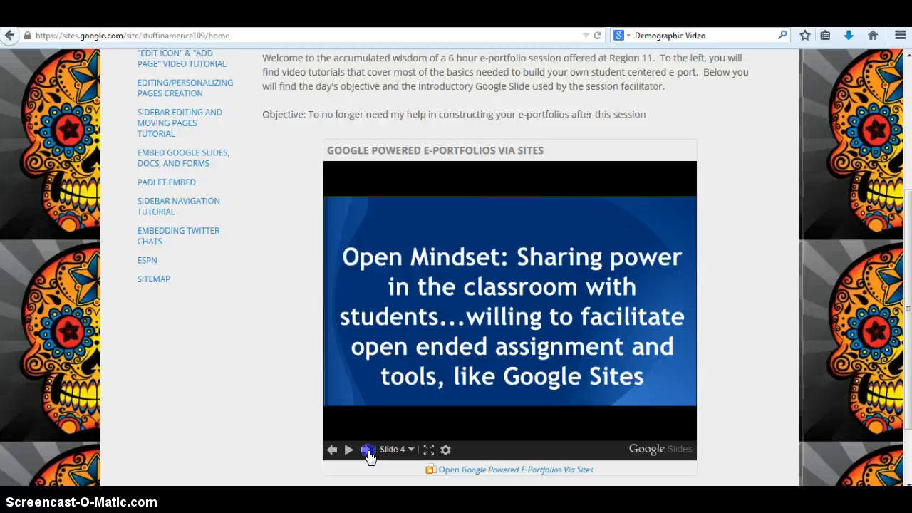
click(366, 450)
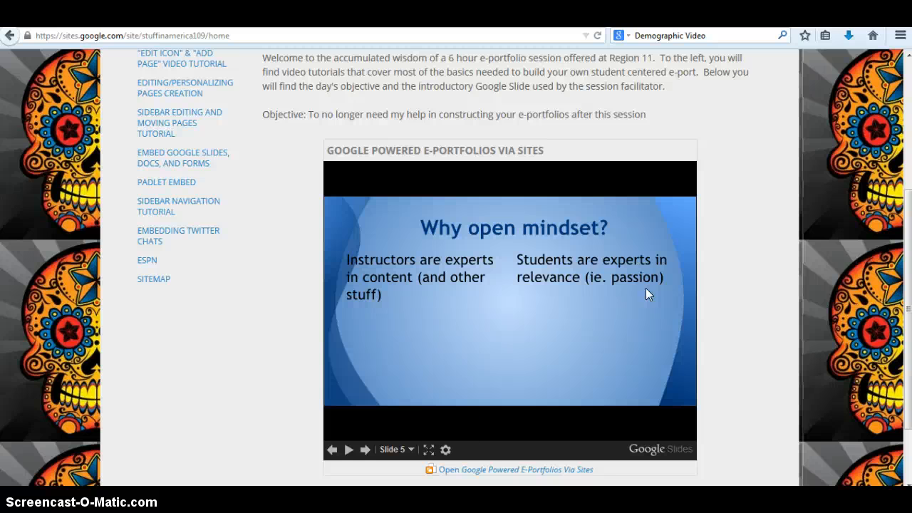
click(365, 449)
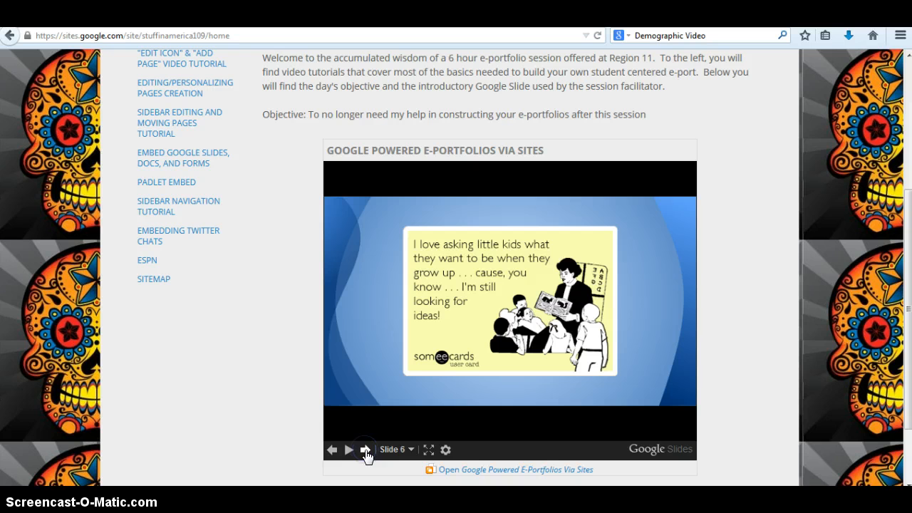